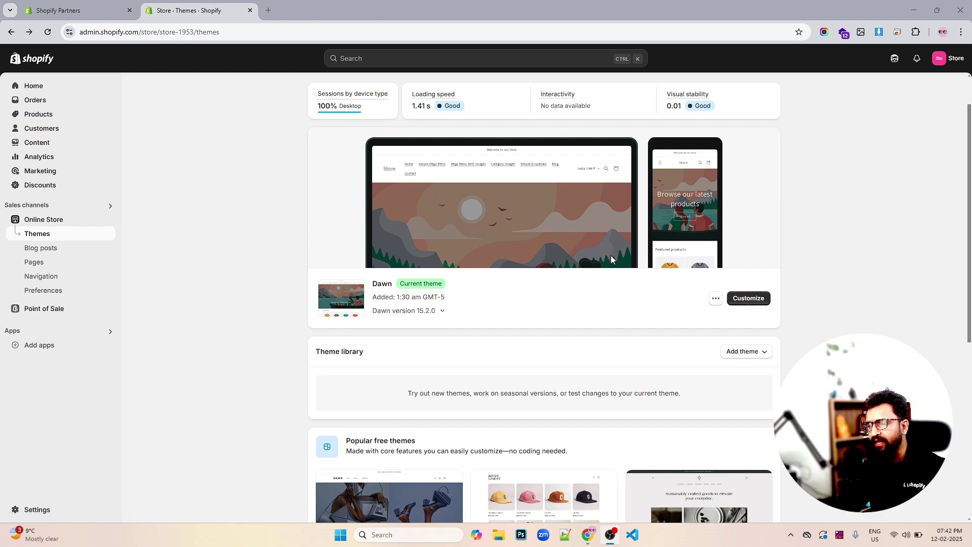
# Add the free Sense theme from the popular free themes to the theme library.
pyautogui.scroll(-5, 611, 258)
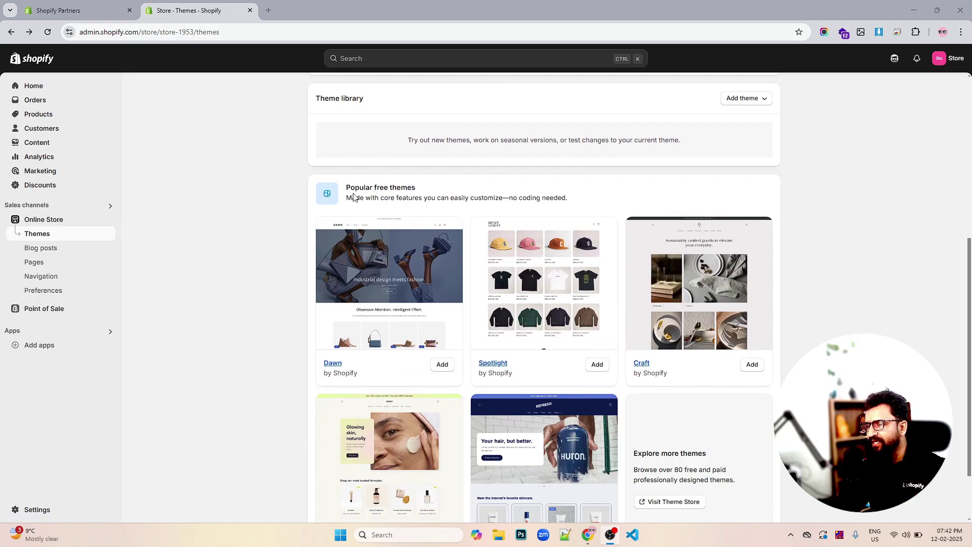
pyautogui.scroll(-2, 731, 204)
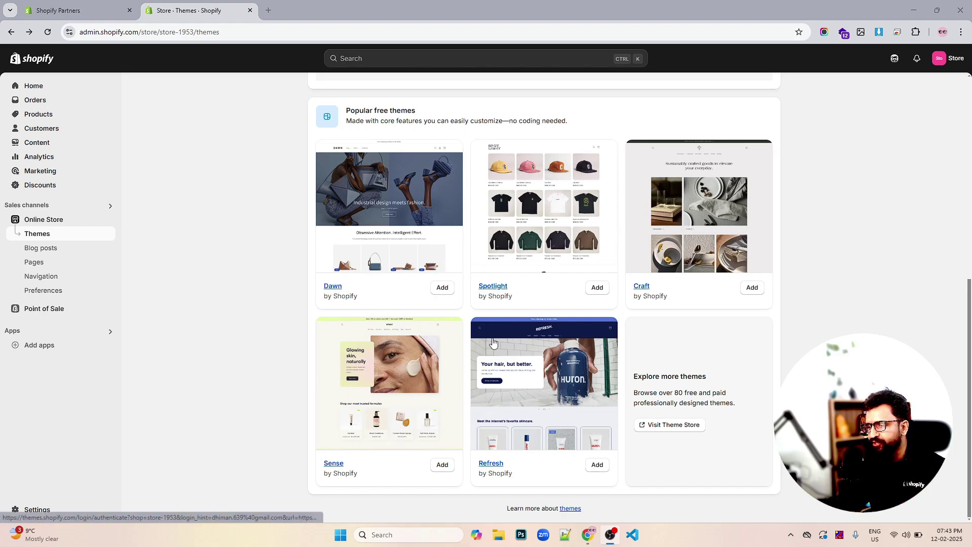
pyautogui.click(441, 464)
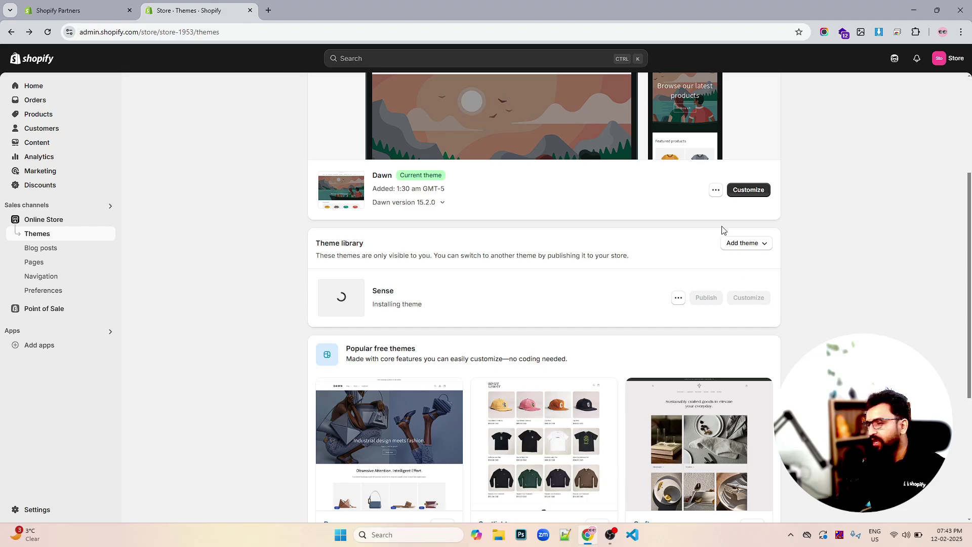
pyautogui.click(715, 191)
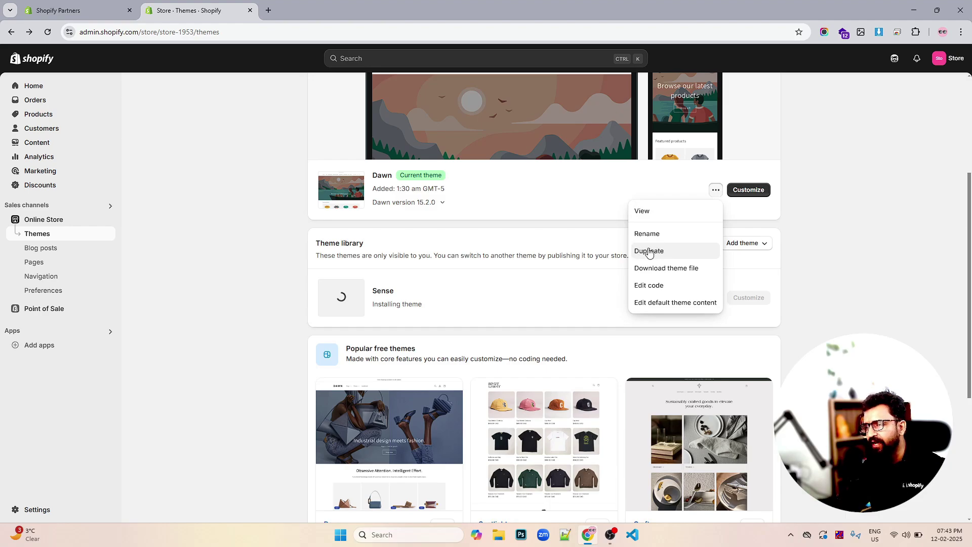
pyautogui.click(713, 192)
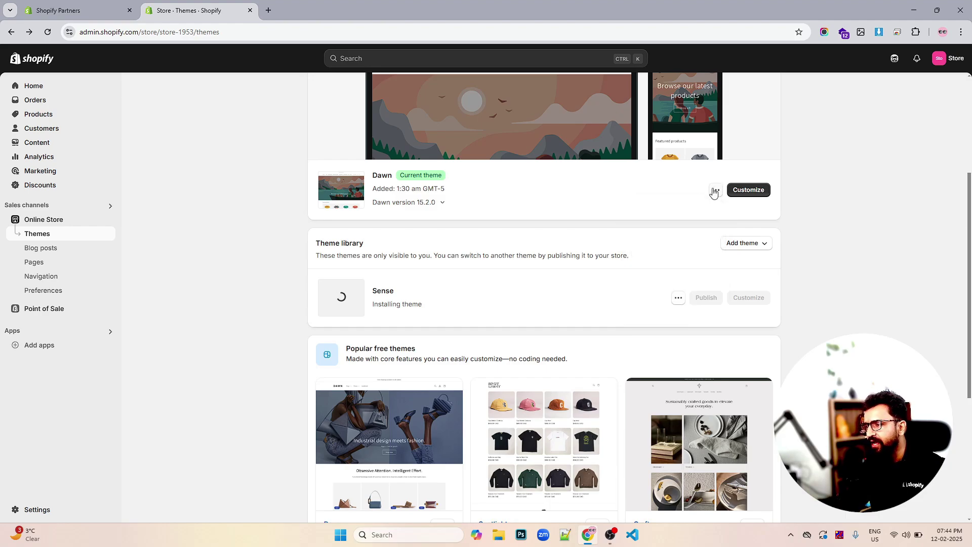
pyautogui.click(713, 190)
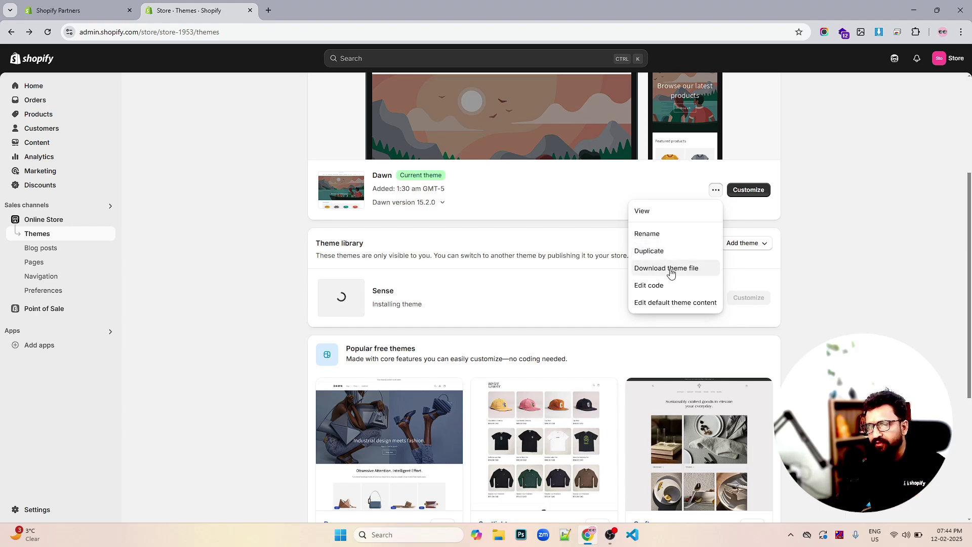
pyautogui.click(819, 253)
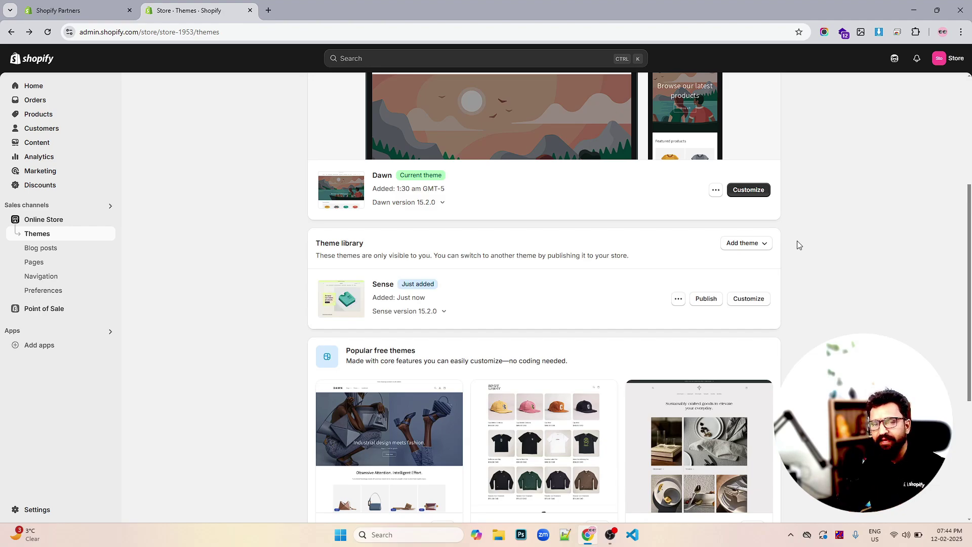
# Publish the Sense theme from the theme library as the store's current theme.
pyautogui.scroll(-3, 796, 240)
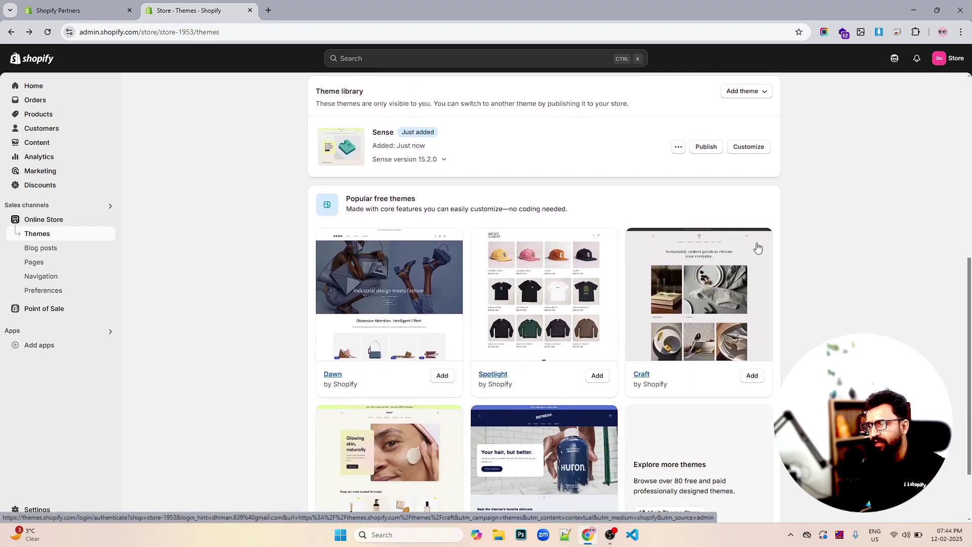
pyautogui.scroll(-1, 757, 247)
pyautogui.scroll(3, 458, 143)
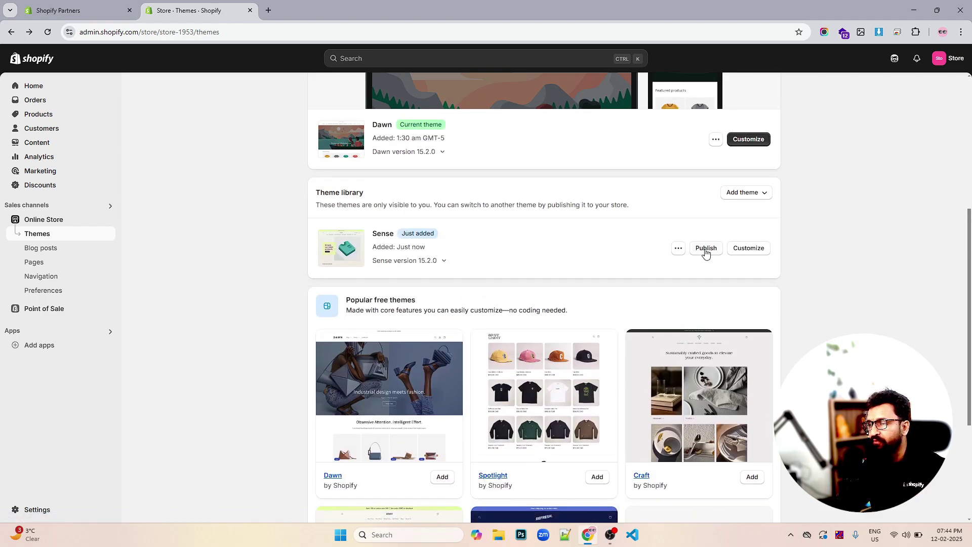
pyautogui.scroll(2, 708, 253)
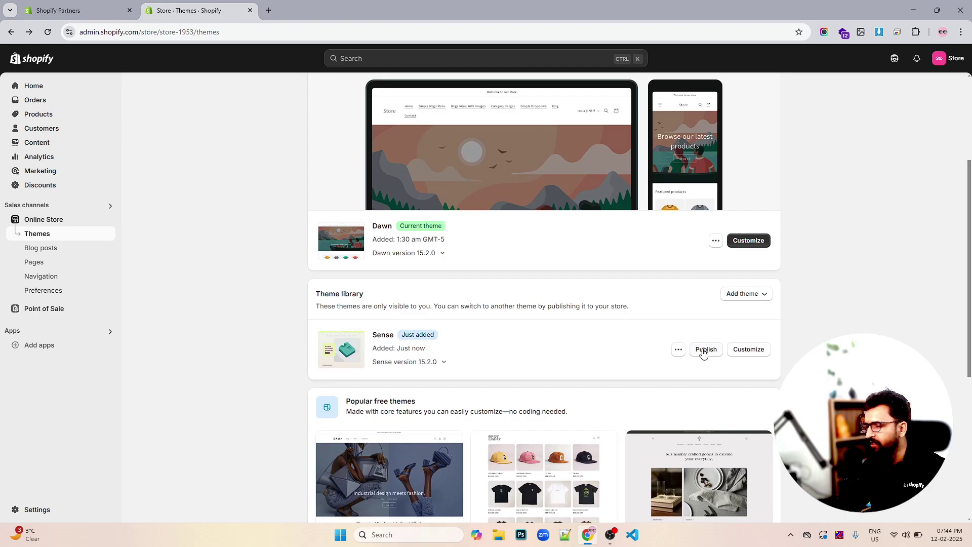
pyautogui.click(703, 351)
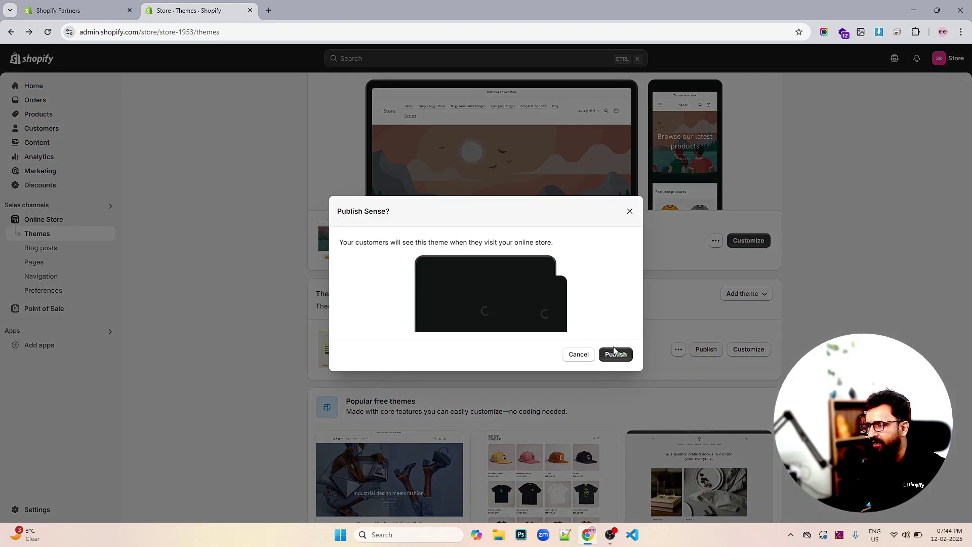
pyautogui.click(614, 354)
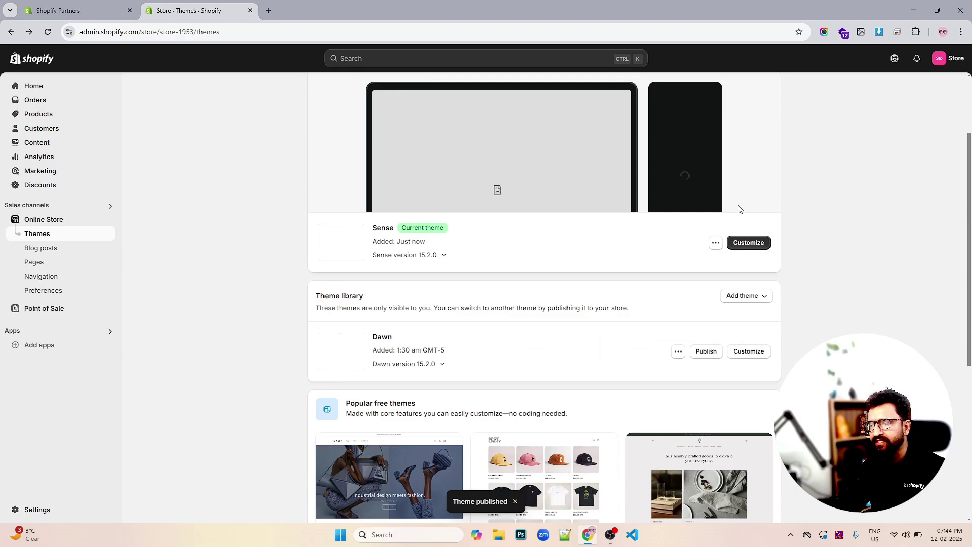
# Open the Sense theme in the theme editor, look over its home page down to the footer, and return to the themes page.
pyautogui.scroll(2, 622, 183)
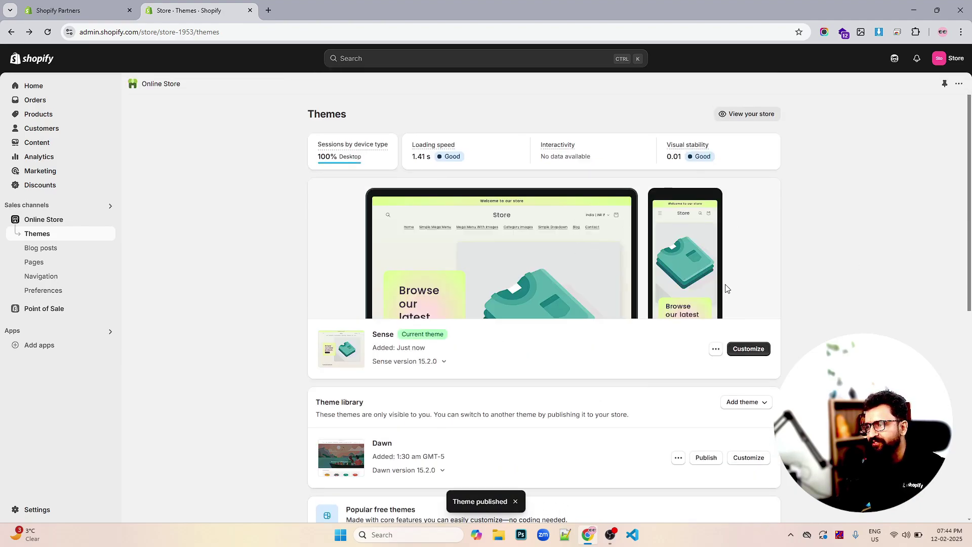
pyautogui.scroll(-3, 727, 256)
pyautogui.scroll(-3, 726, 256)
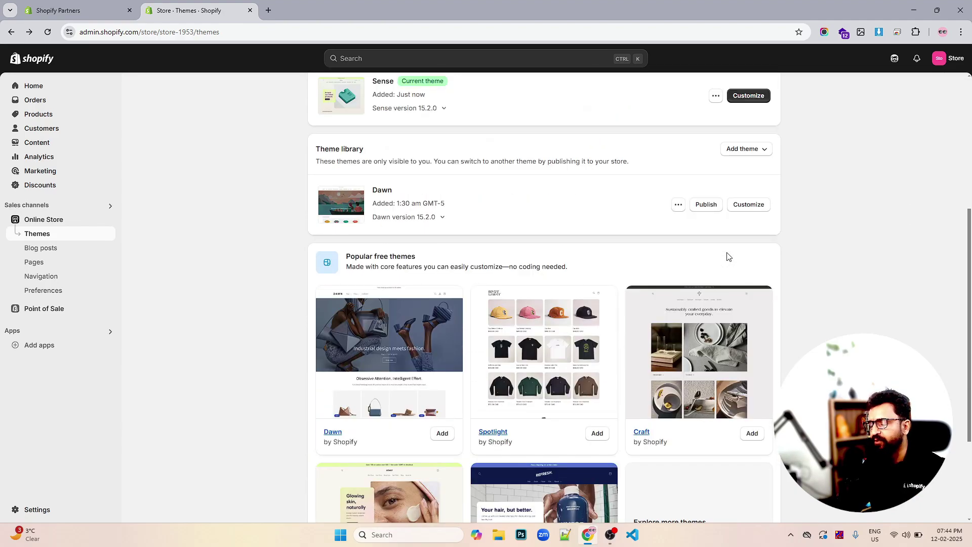
pyautogui.scroll(5, 744, 175)
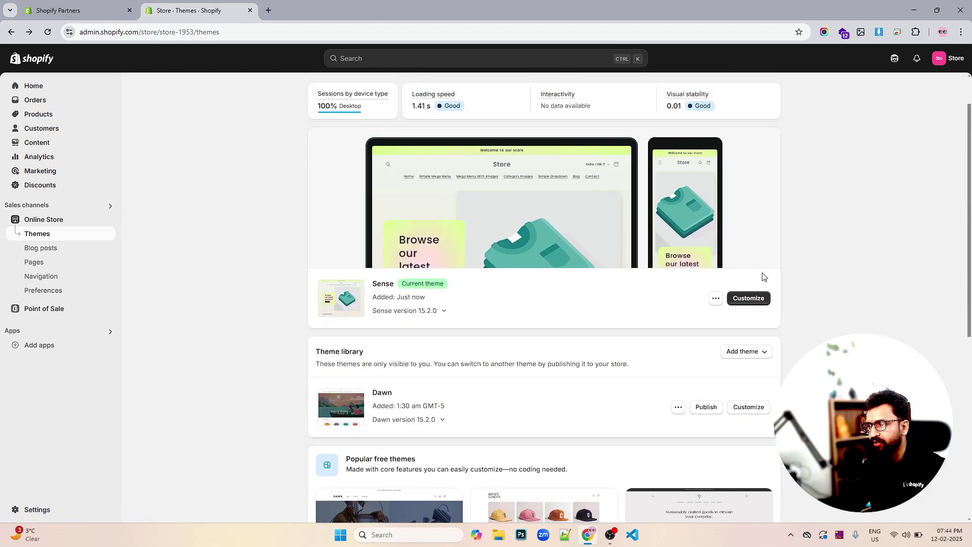
pyautogui.click(748, 299)
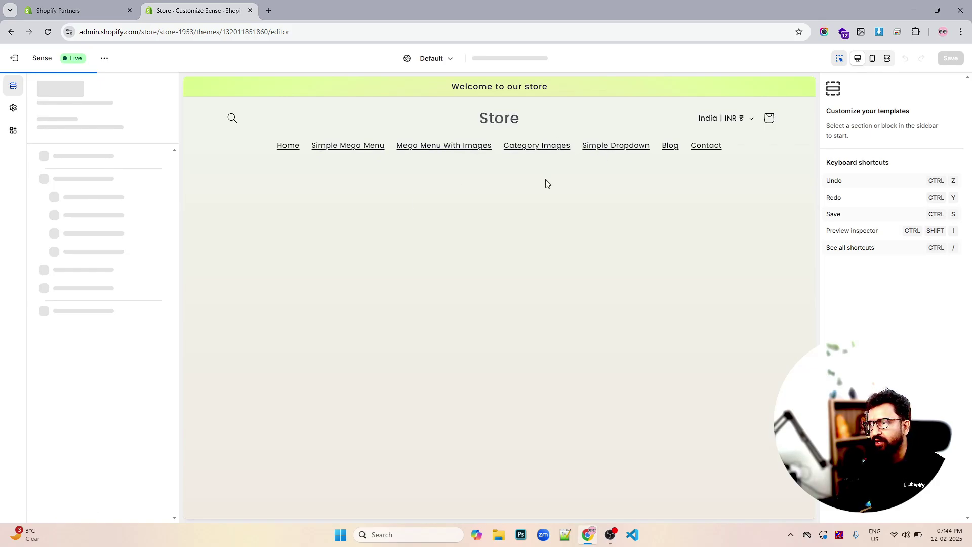
pyautogui.scroll(-10, 418, 200)
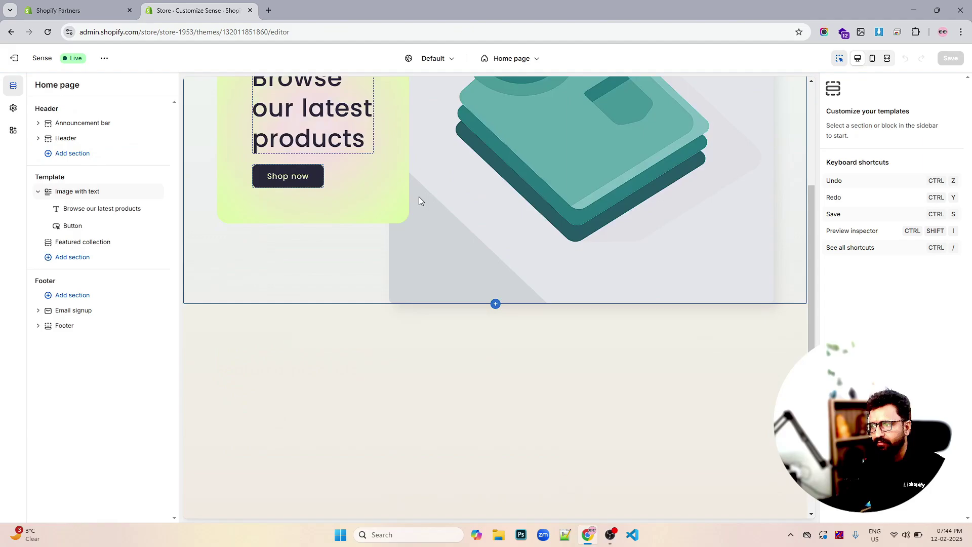
pyautogui.scroll(-2, 421, 200)
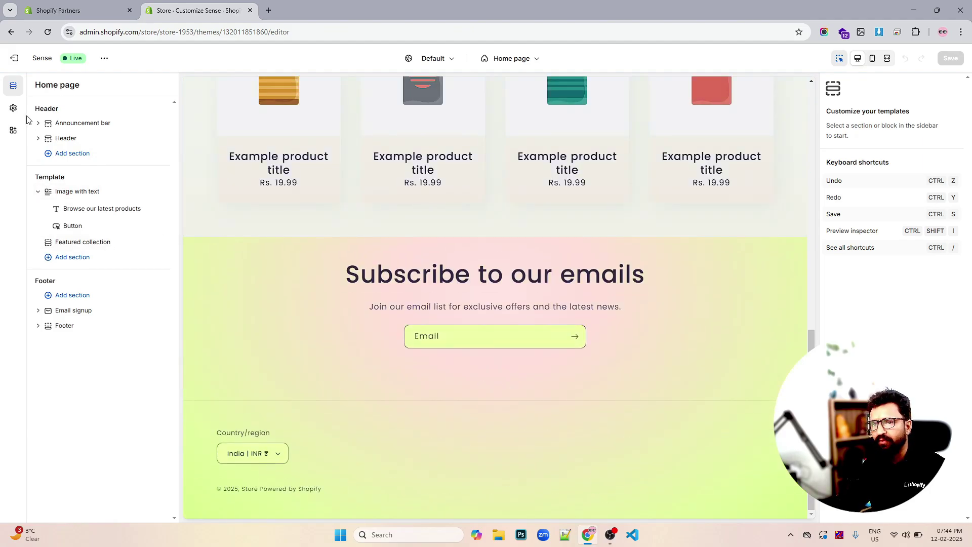
pyautogui.click(14, 61)
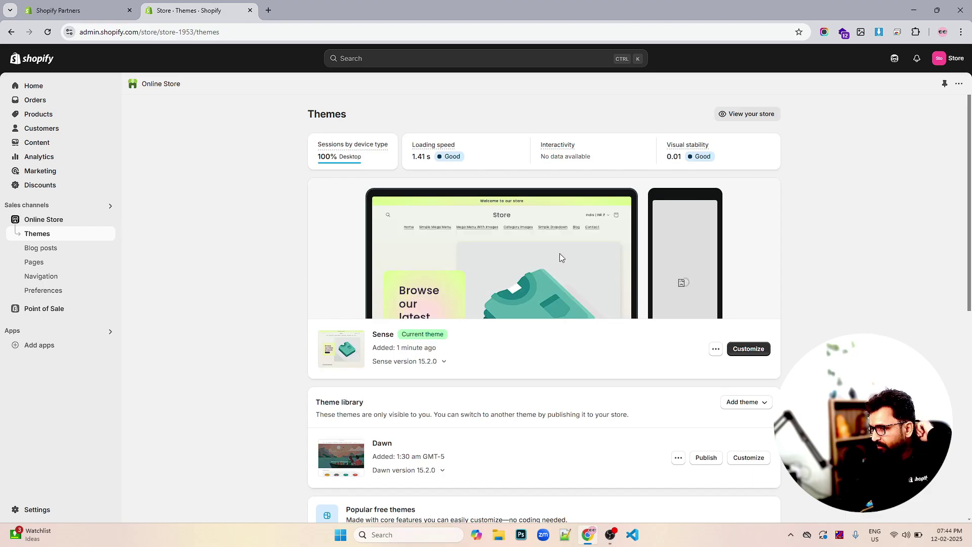
# Visit the Shopify Theme Store from the popular free themes section to explore more themes.
pyautogui.scroll(-3, 559, 253)
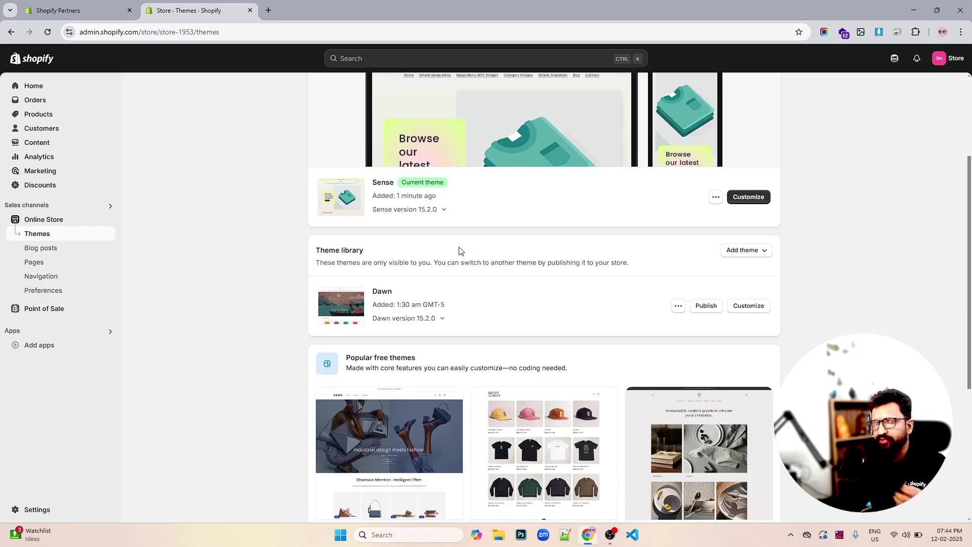
pyautogui.scroll(-2, 593, 243)
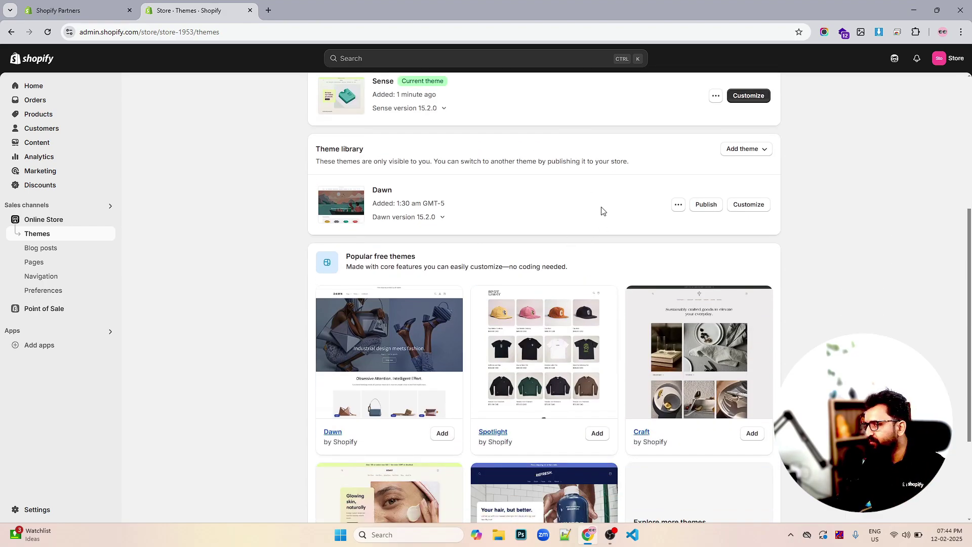
pyautogui.scroll(2, 603, 210)
pyautogui.scroll(-5, 701, 236)
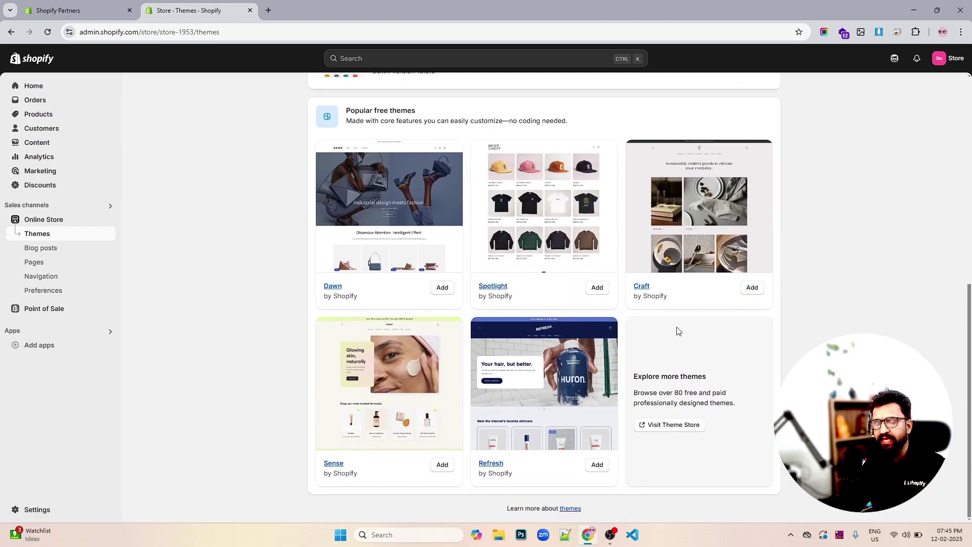
pyautogui.click(673, 425)
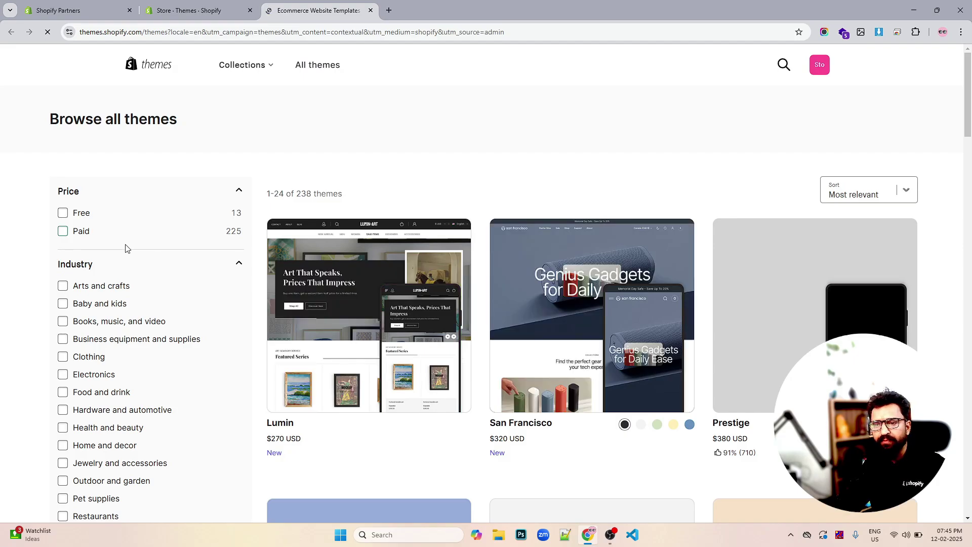
# Examine the Theme Store's price, industry, catalog size and feature filters alongside the listed themes.
pyautogui.scroll(-5, 126, 248)
pyautogui.scroll(4, 126, 244)
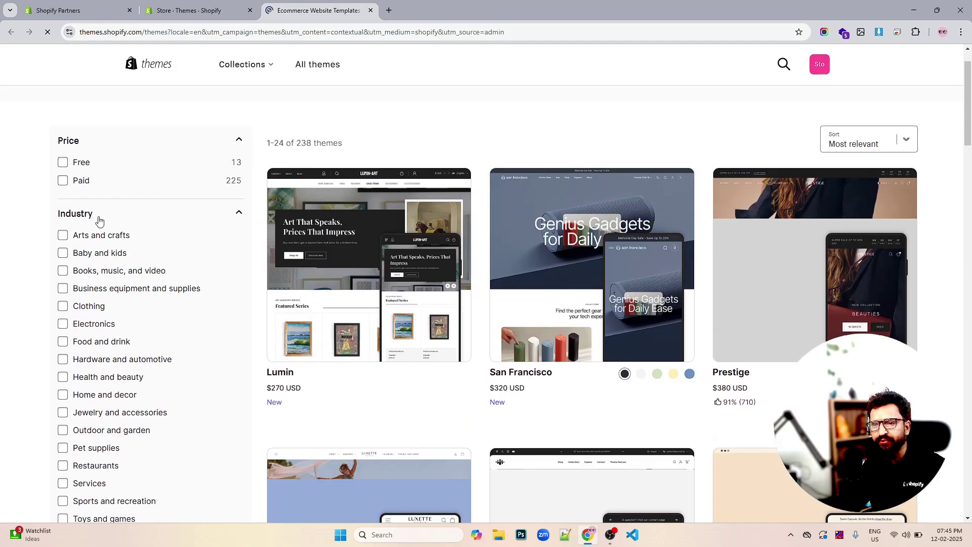
pyautogui.scroll(-7, 99, 221)
pyautogui.scroll(-2, 109, 223)
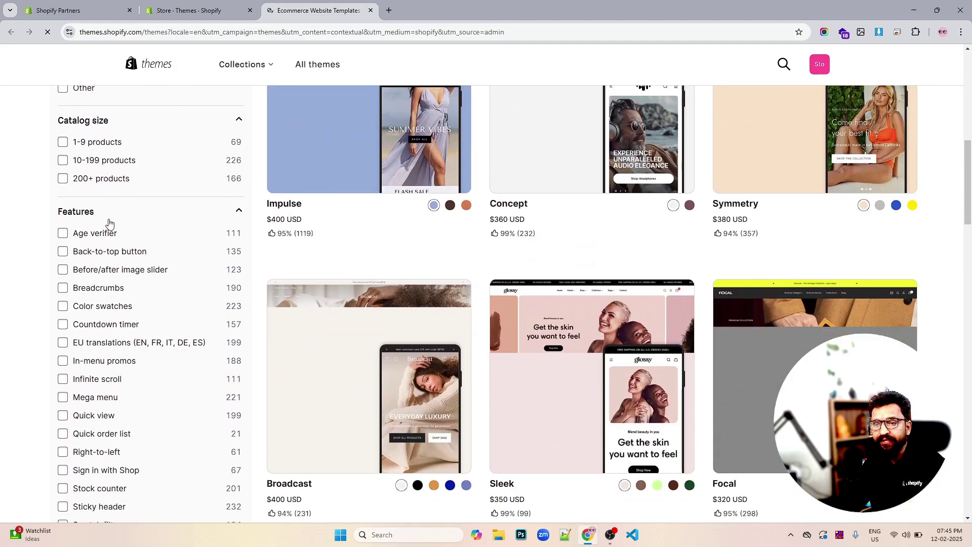
pyautogui.scroll(-5, 157, 212)
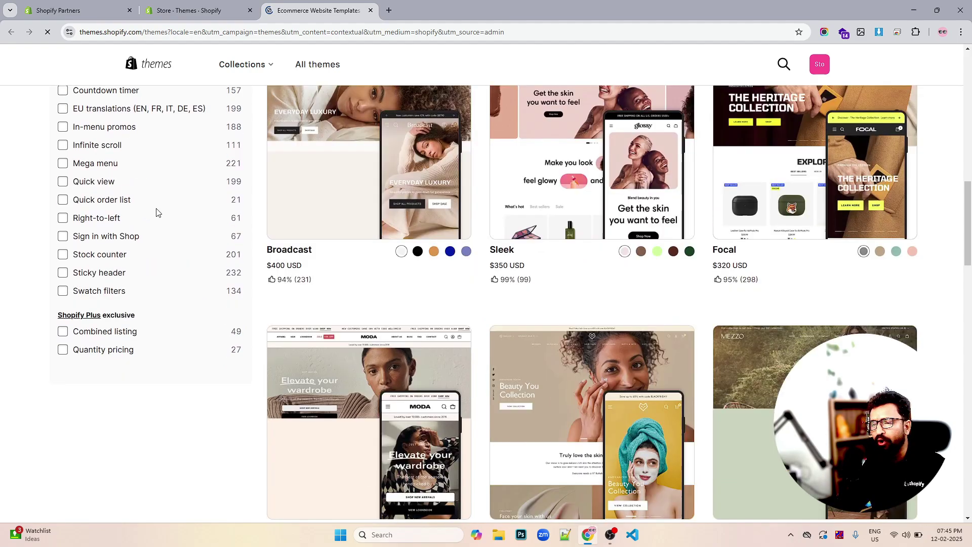
pyautogui.scroll(-2, 152, 215)
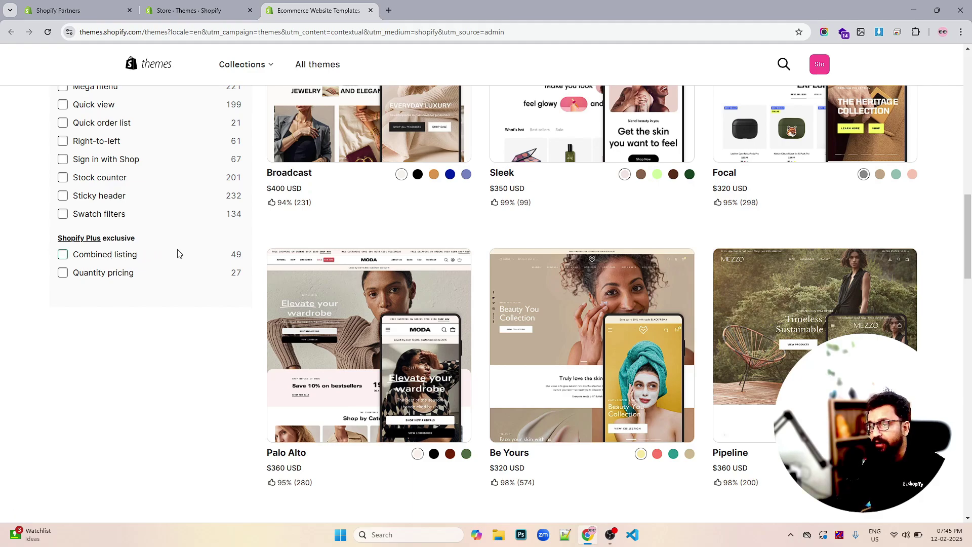
# Open the Concept theme in the Theme Store and add its free trial to the store.
pyautogui.scroll(8, 176, 254)
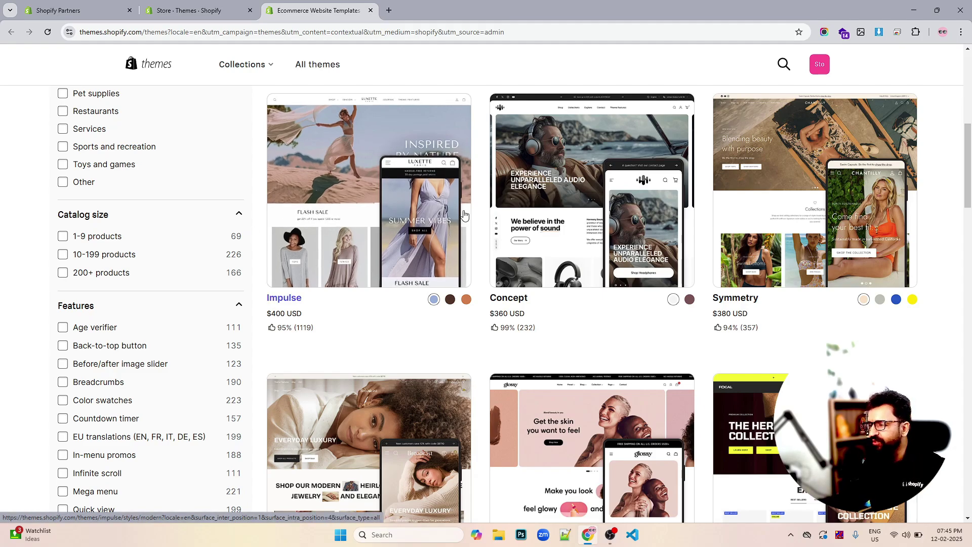
pyautogui.click(587, 201)
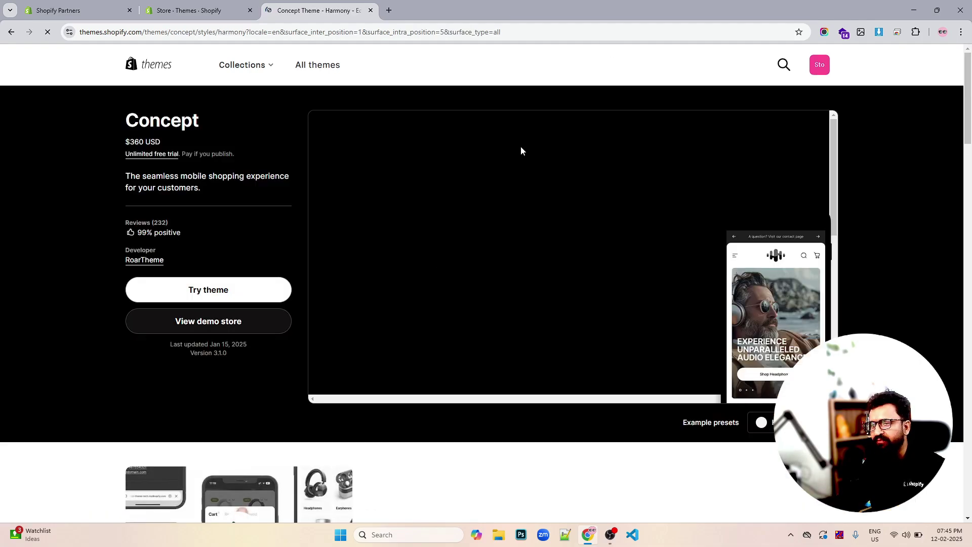
pyautogui.click(204, 293)
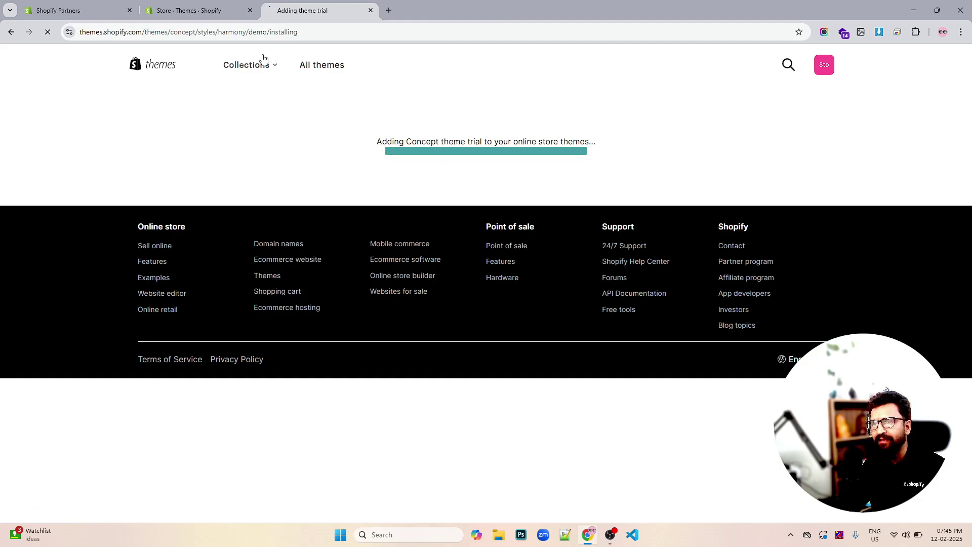
# Return to the store's themes page, reload it, and check the theme library for the Concept trial.
pyautogui.click(226, 14)
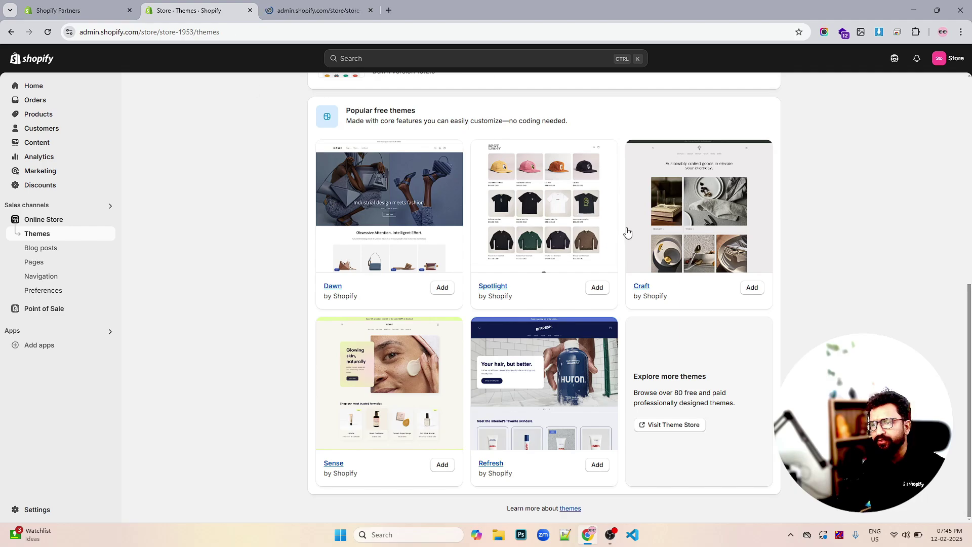
pyautogui.scroll(8, 632, 228)
pyautogui.scroll(-1, 573, 217)
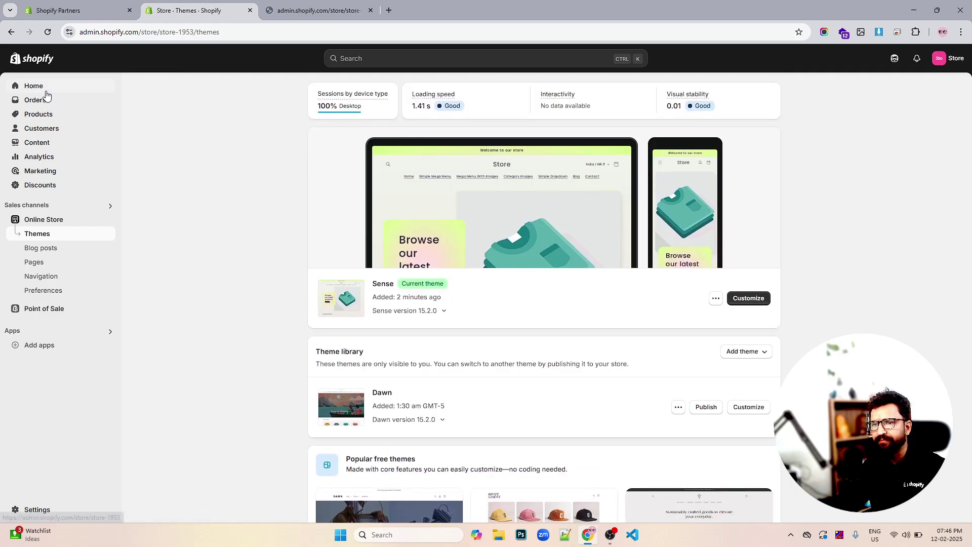
pyautogui.click(51, 32)
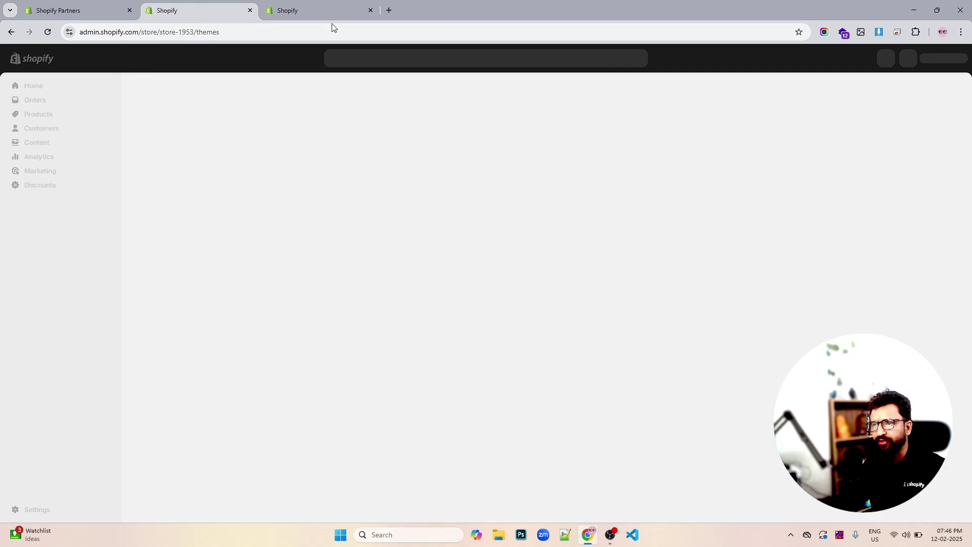
pyautogui.click(329, 11)
pyautogui.click(212, 12)
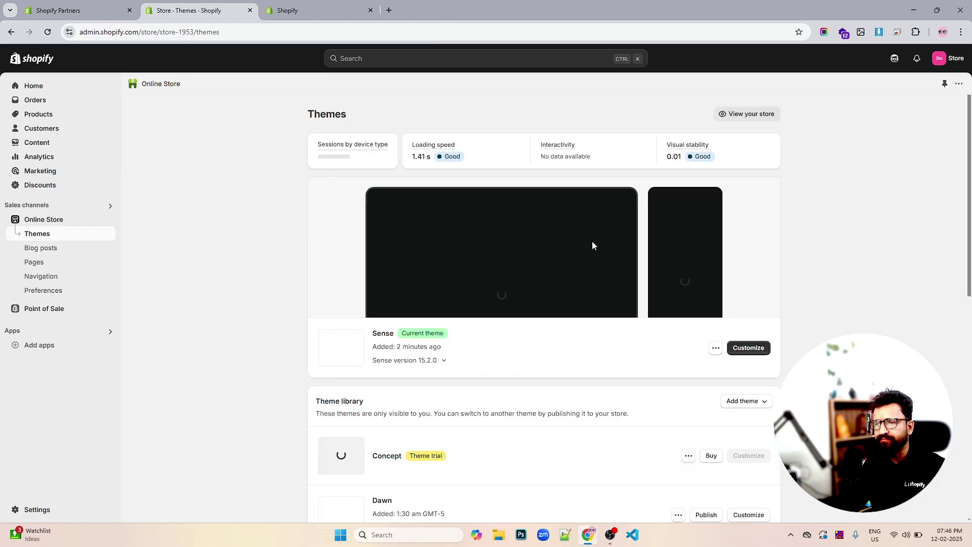
pyautogui.scroll(-3, 598, 244)
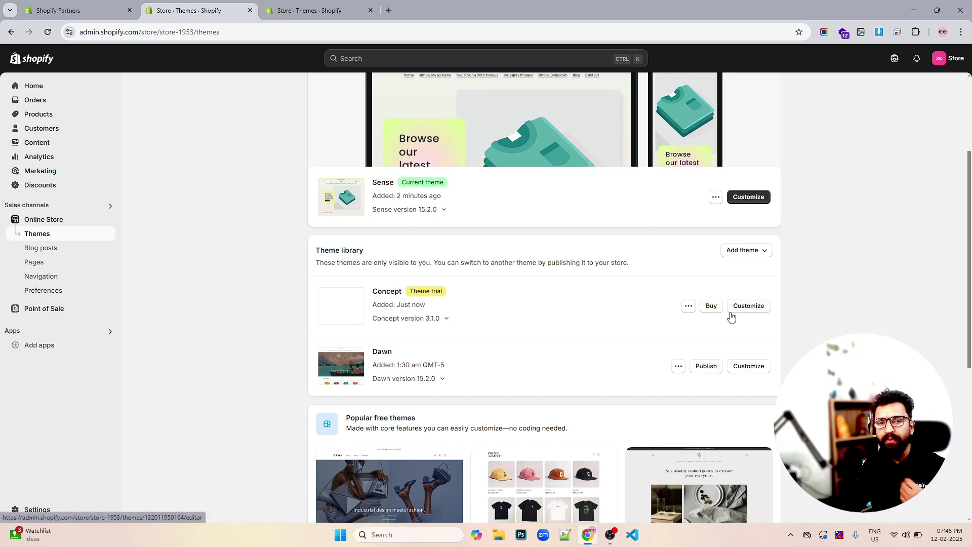
# Open the Concept trial theme for customization and examine its home page sections from the slideshow down to the featured product.
pyautogui.click(749, 306)
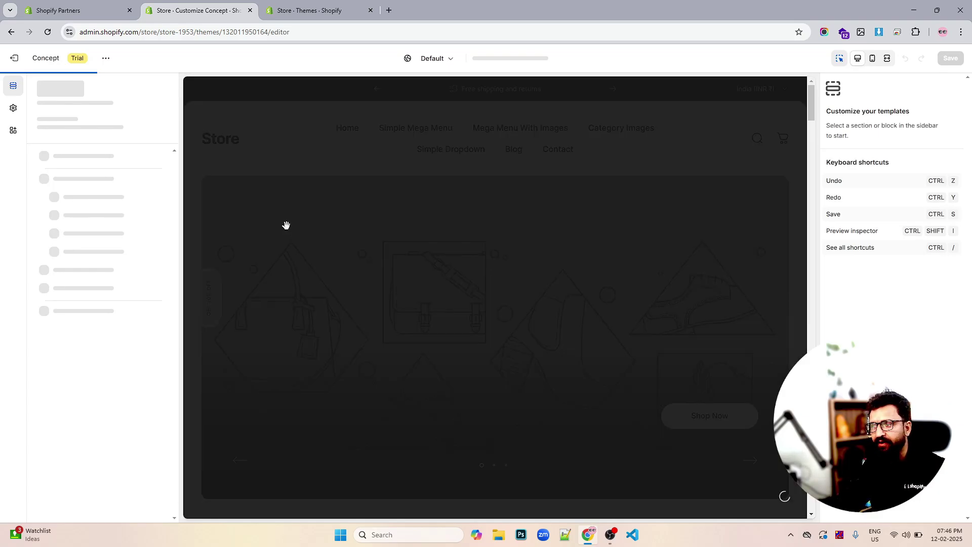
pyautogui.scroll(-6, 459, 229)
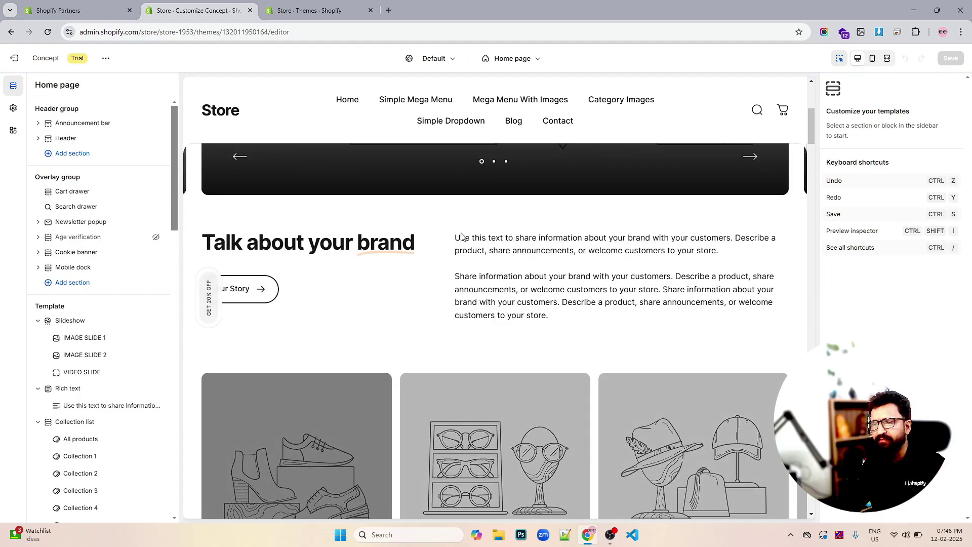
pyautogui.scroll(-1, 461, 236)
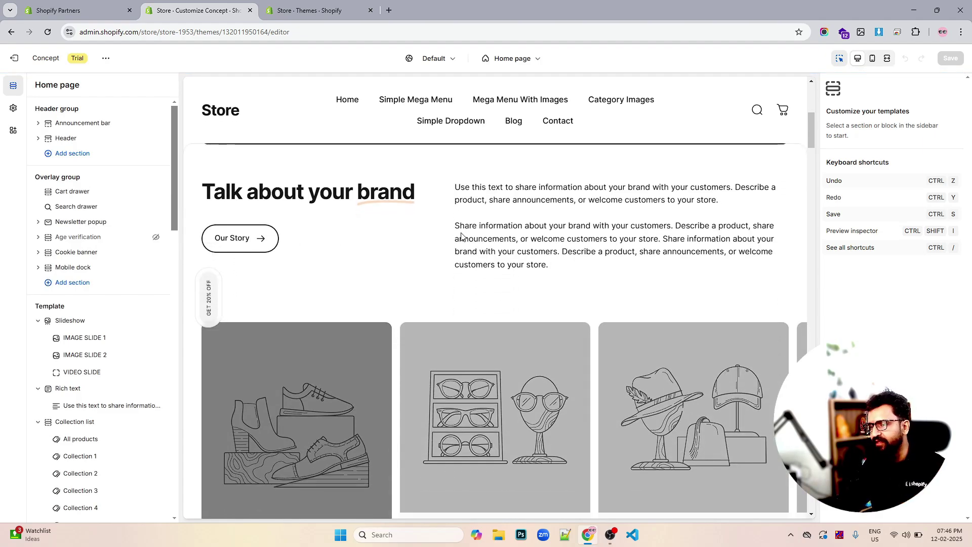
pyautogui.scroll(-5, 461, 235)
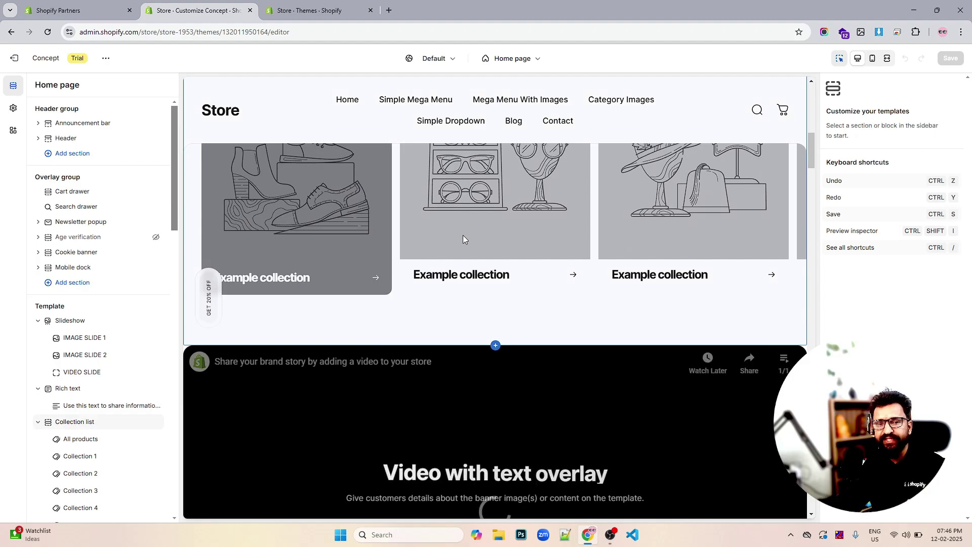
pyautogui.scroll(-5, 462, 237)
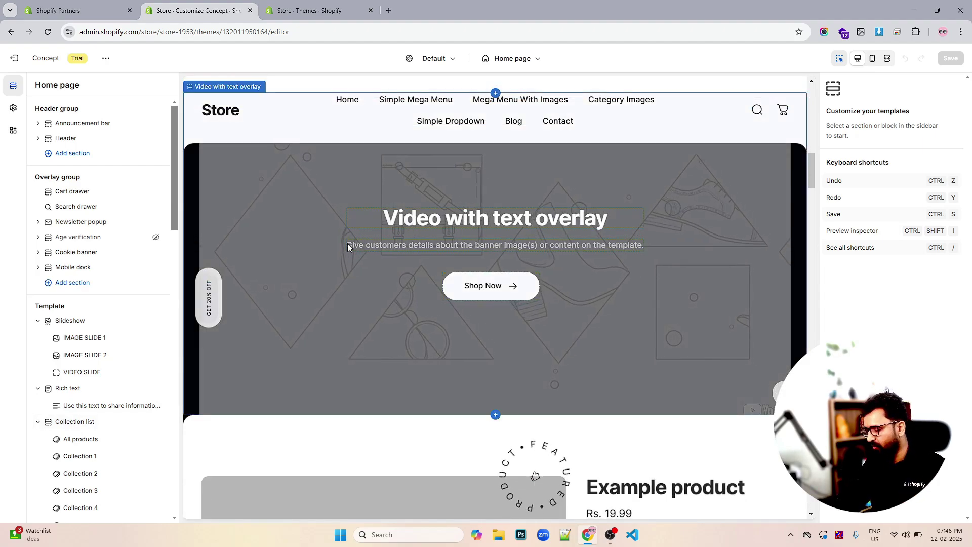
pyautogui.scroll(-1, 347, 245)
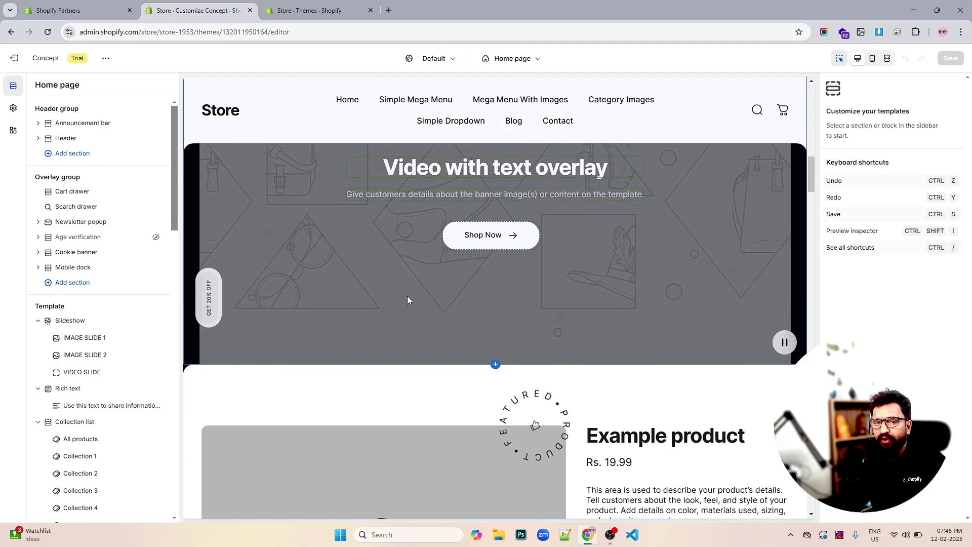
pyautogui.scroll(-5, 407, 295)
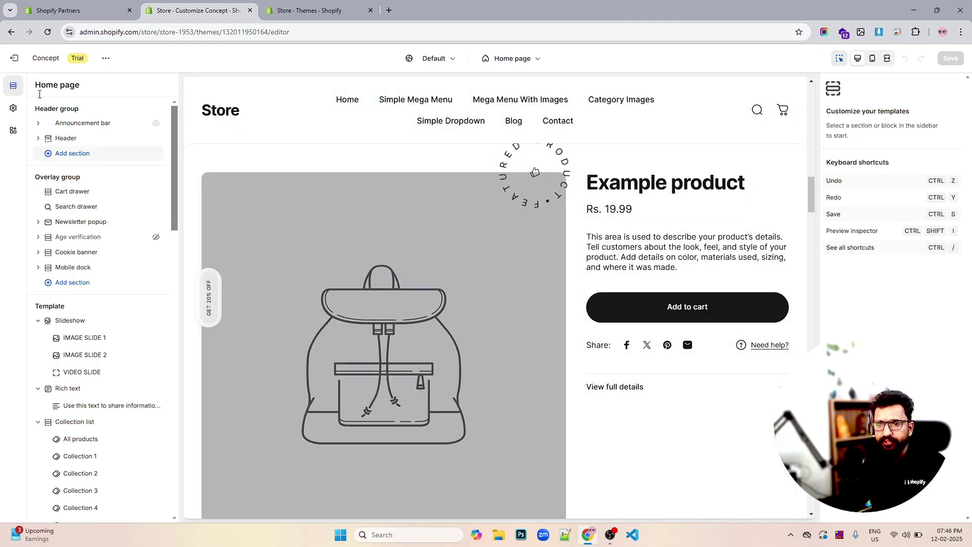
# Leave the theme editor for the themes page and check the extra actions available for the Concept trial in the theme library.
pyautogui.click(17, 63)
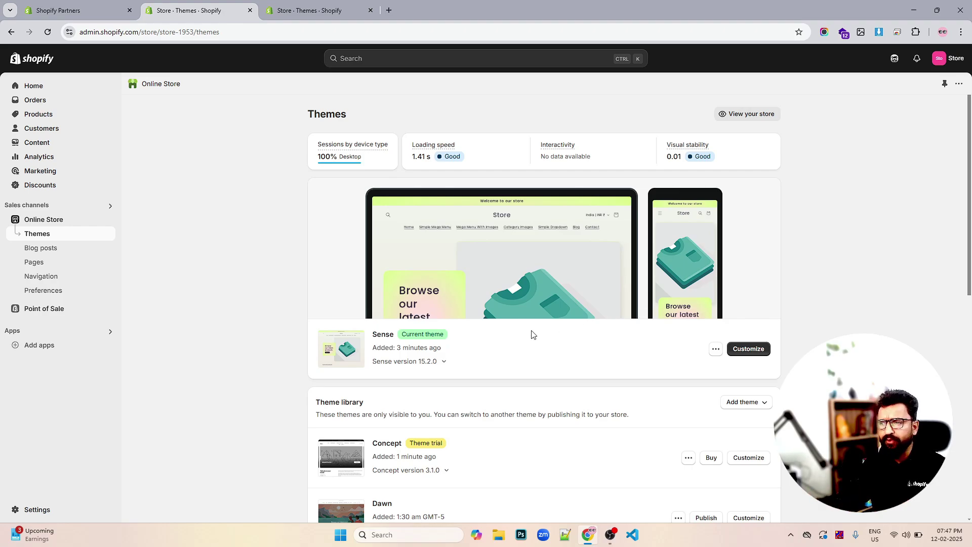
pyautogui.scroll(-2, 532, 335)
pyautogui.scroll(-2, 531, 334)
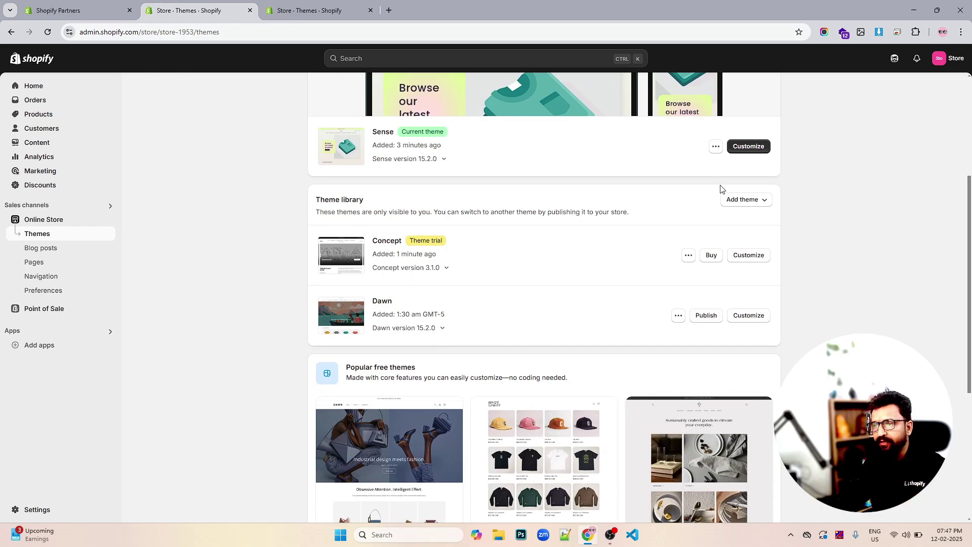
pyautogui.scroll(3, 615, 232)
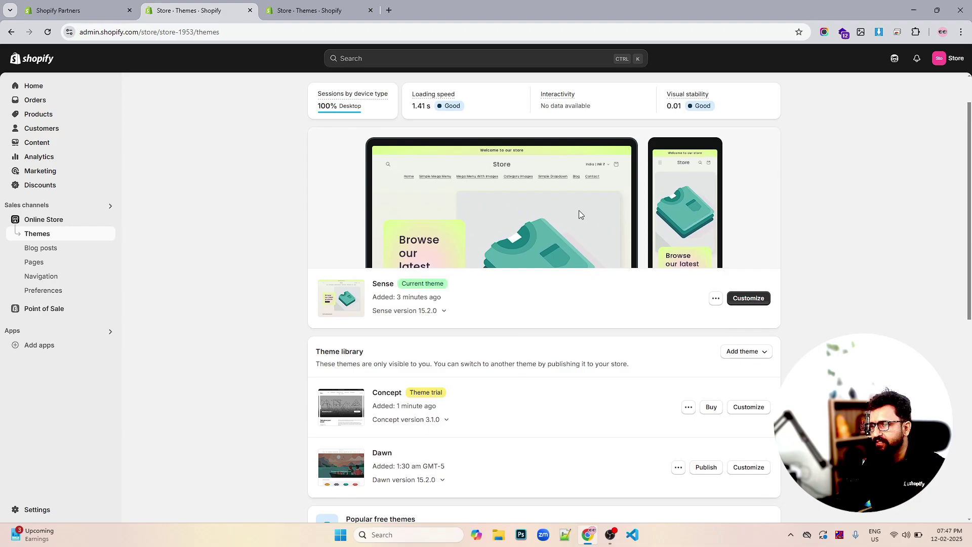
pyautogui.scroll(1, 506, 219)
pyautogui.scroll(-2, 658, 314)
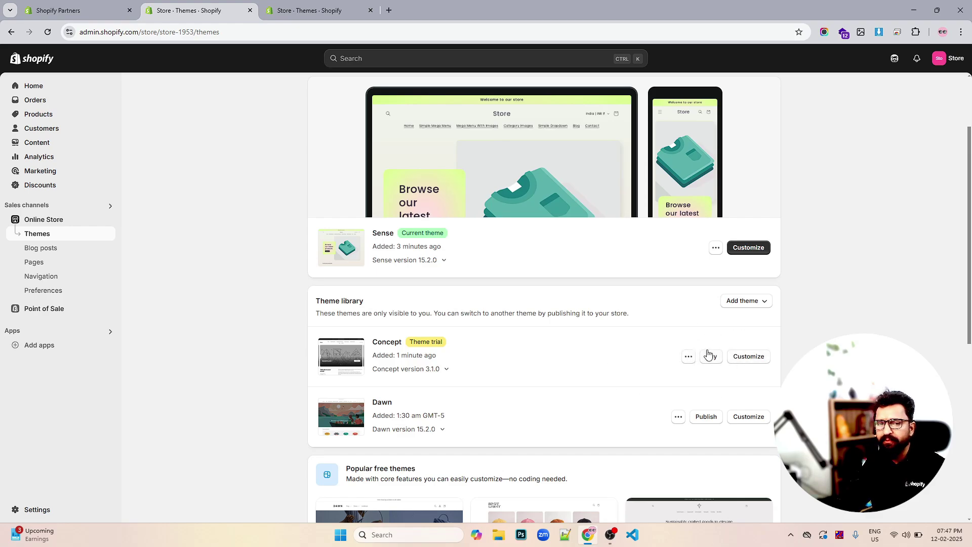
pyautogui.click(688, 357)
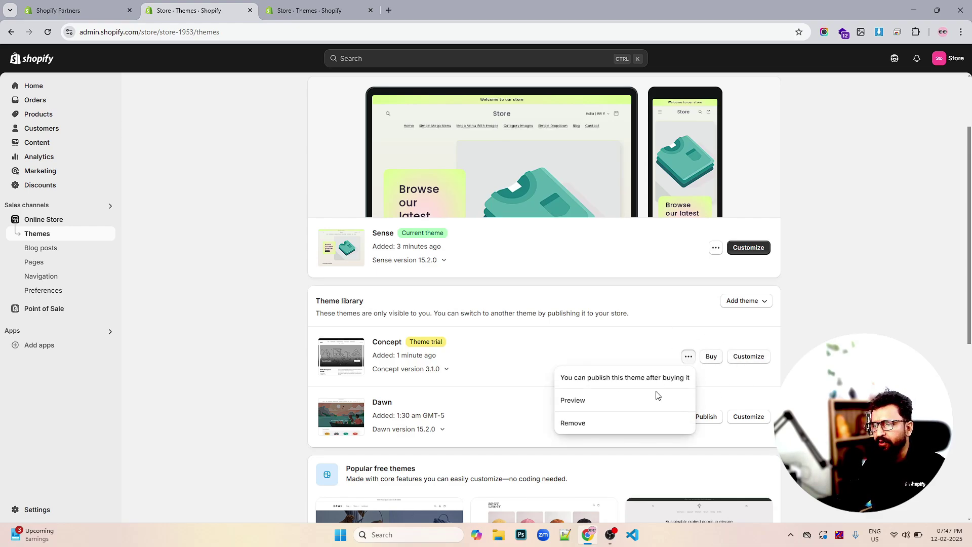
pyautogui.click(808, 350)
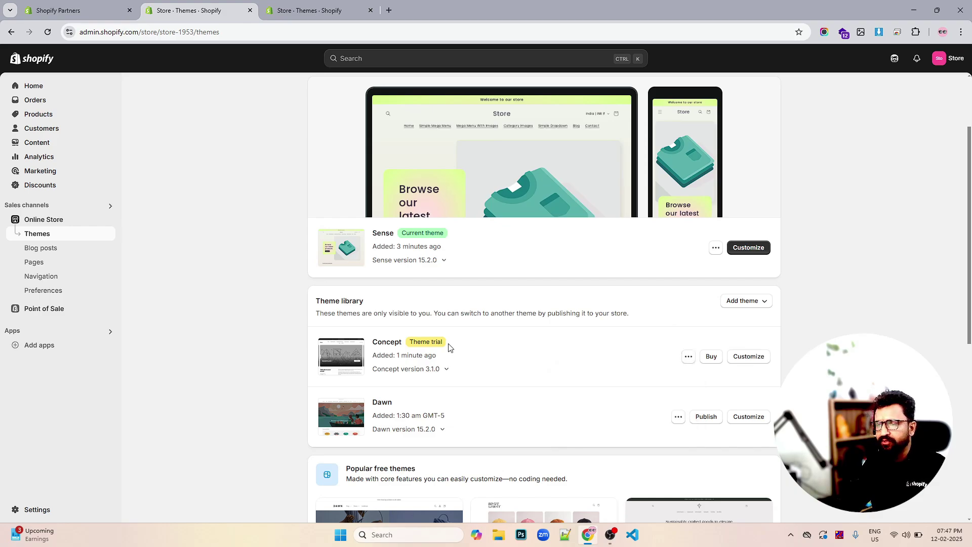